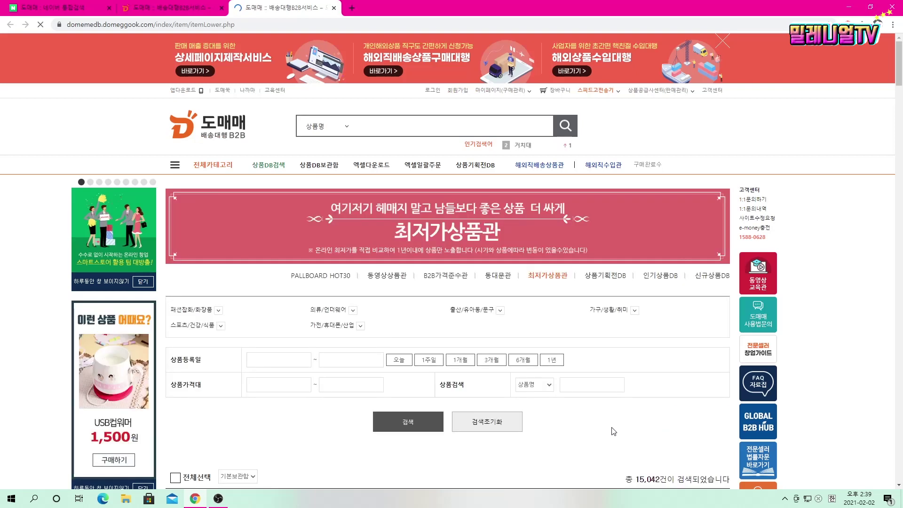
- Examine the business-only price labels and shipping fees of the first products in the 최저가상품관 lowest-price listing
scroll(389, 279, down, 5)
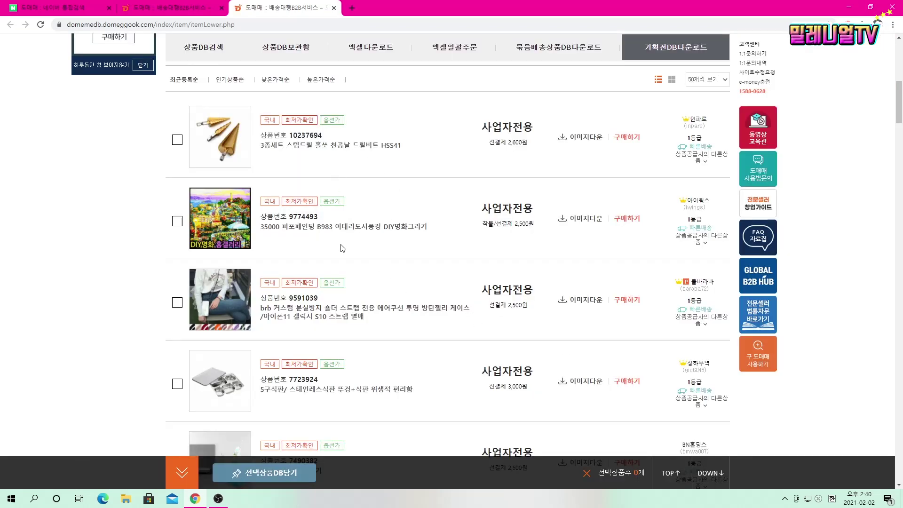
scroll(366, 410, down, 2)
scroll(385, 414, up, 5)
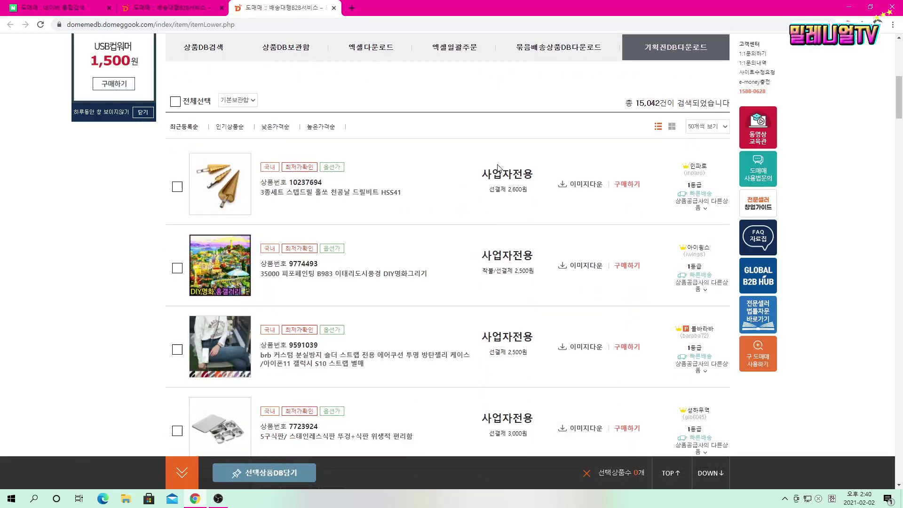
drag(484, 267, 543, 266)
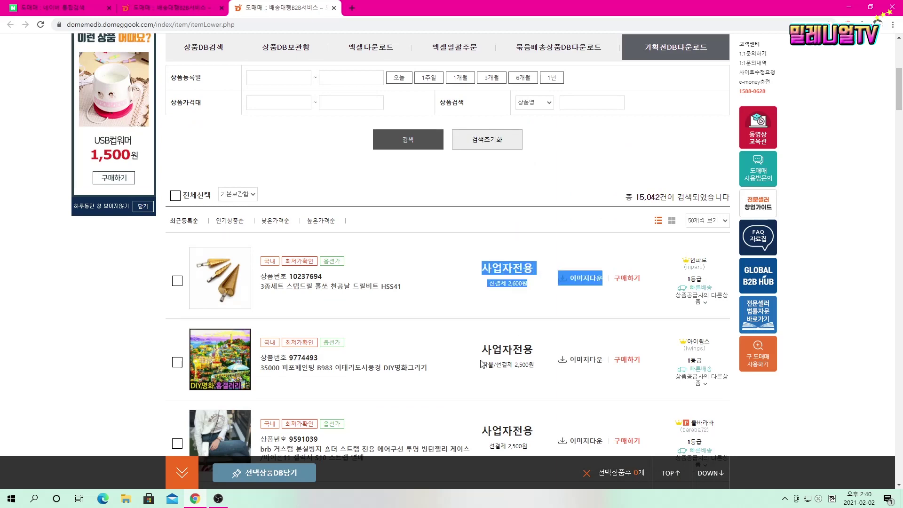
drag(481, 364, 534, 350)
scroll(552, 358, down, 2)
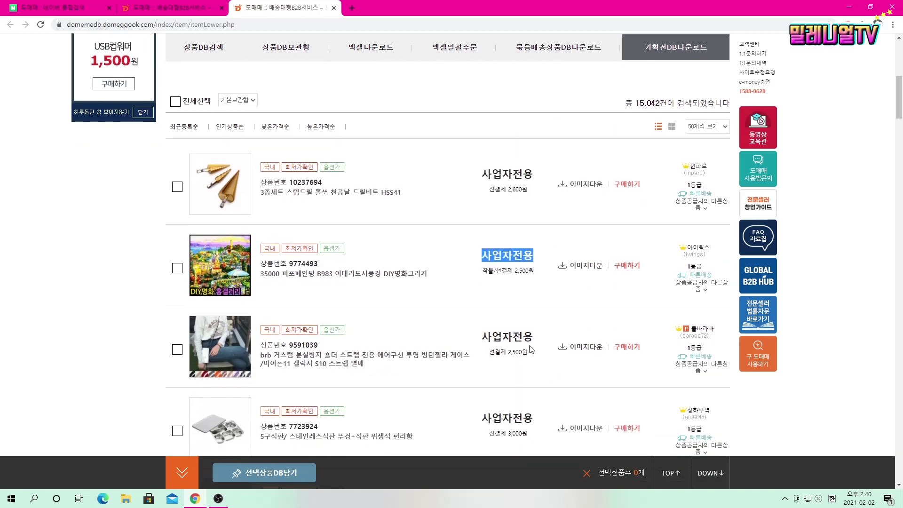
scroll(530, 349, down, 5)
drag(703, 299, 517, 271)
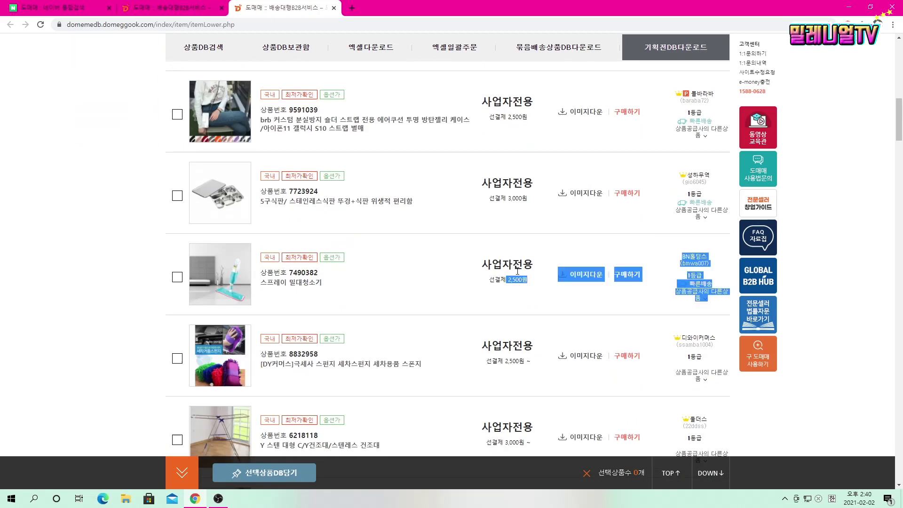
click(509, 201)
key(Home)
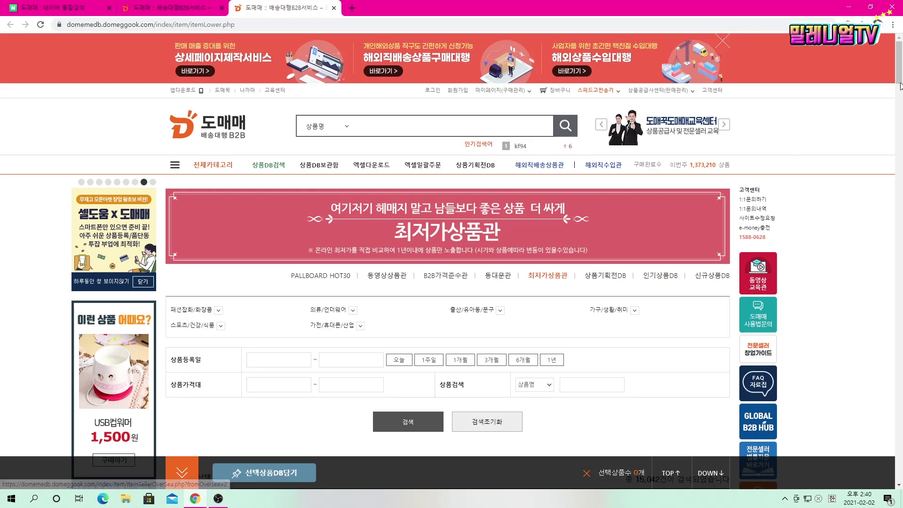
- Look further through the lowest-price listing, checking which products restrict their price to business members
scroll(638, 202, down, 15)
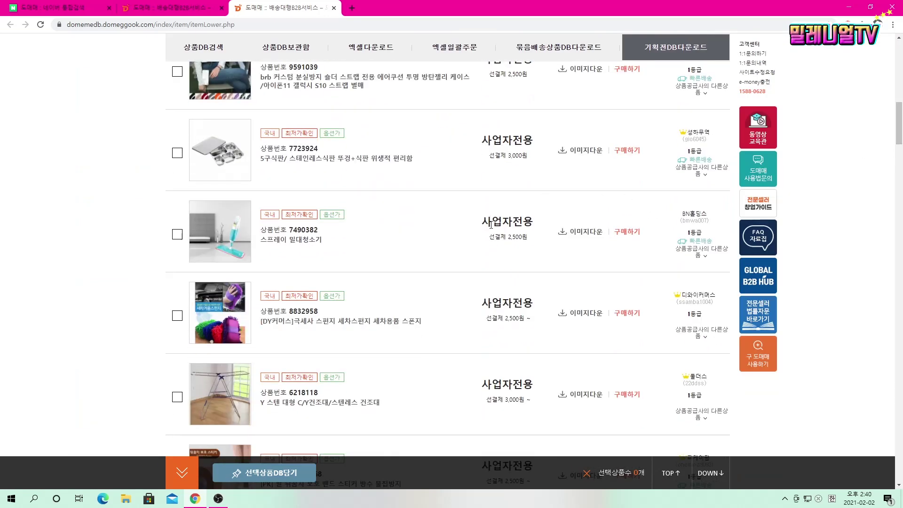
scroll(513, 370, down, 8)
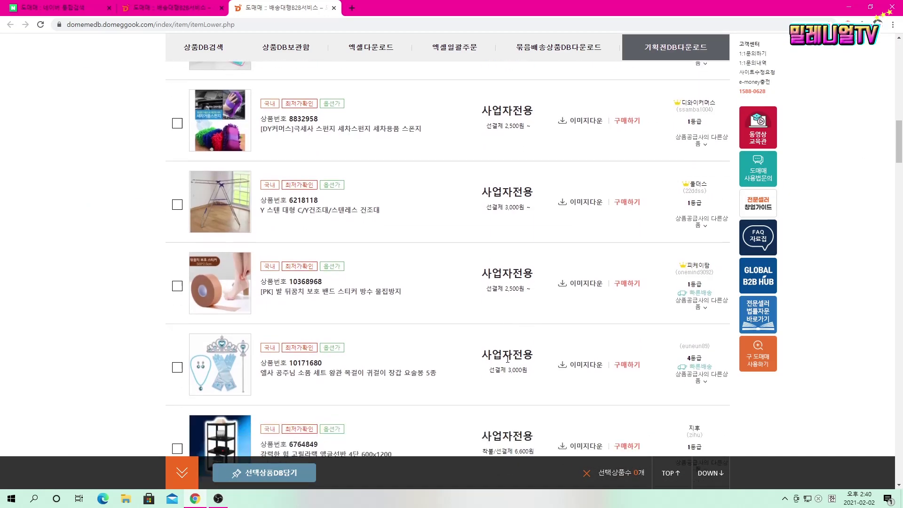
scroll(899, 176, down, 4)
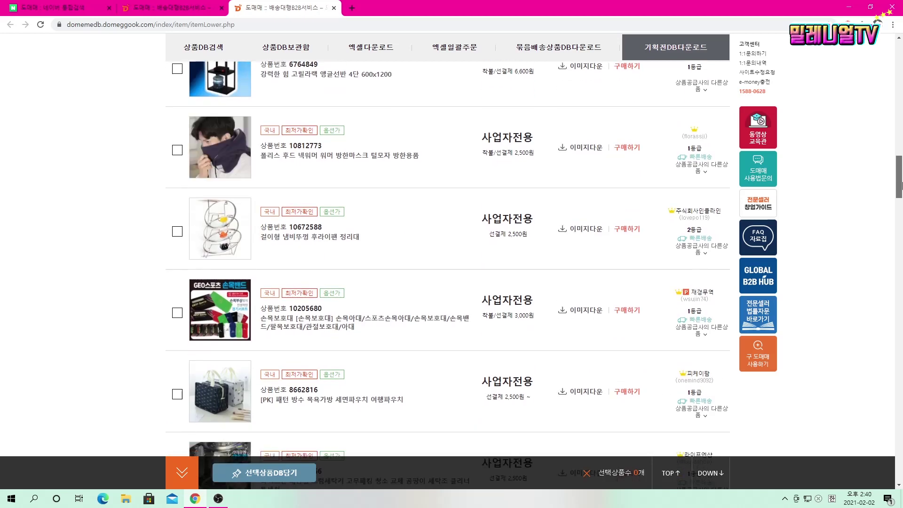
scroll(900, 176, up, 3)
scroll(901, 169, up, 1)
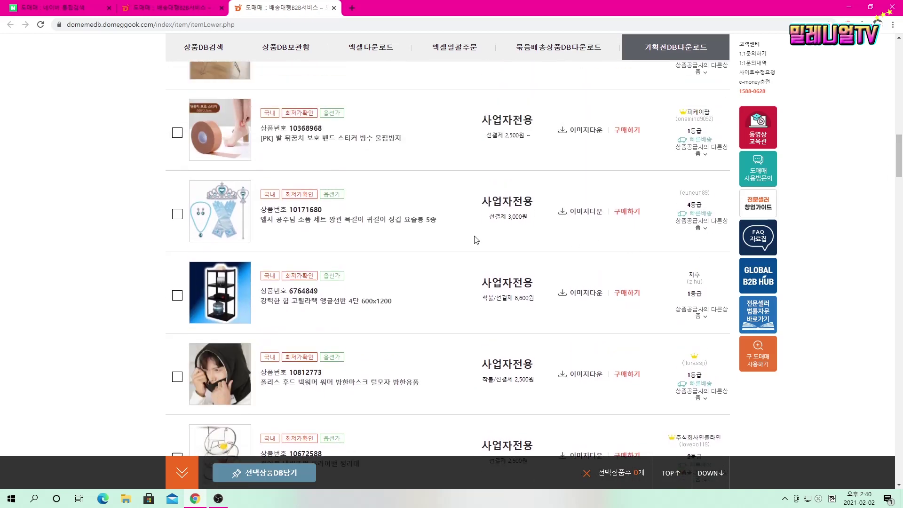
drag(480, 282, 537, 281)
drag(481, 364, 539, 365)
scroll(536, 365, down, 2)
drag(484, 353, 536, 353)
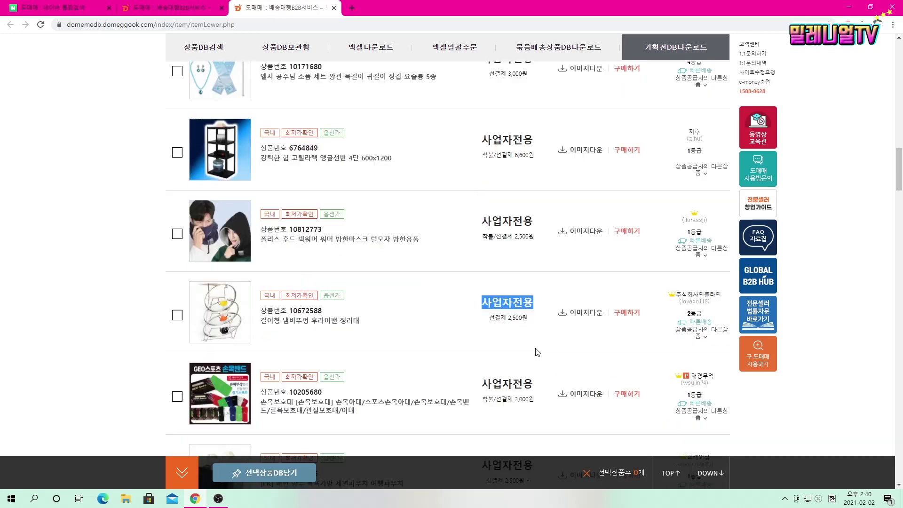
scroll(536, 353, down, 2)
drag(483, 339, 533, 340)
scroll(535, 339, down, 2)
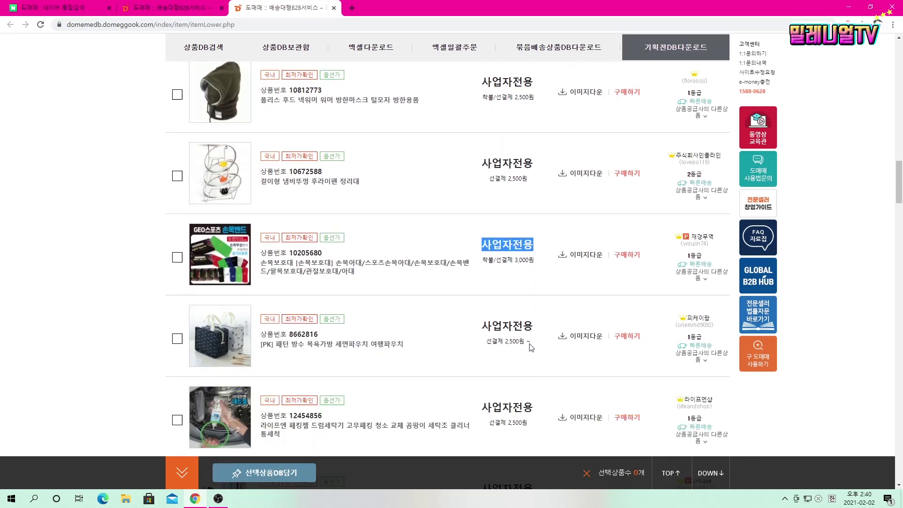
drag(482, 326, 536, 328)
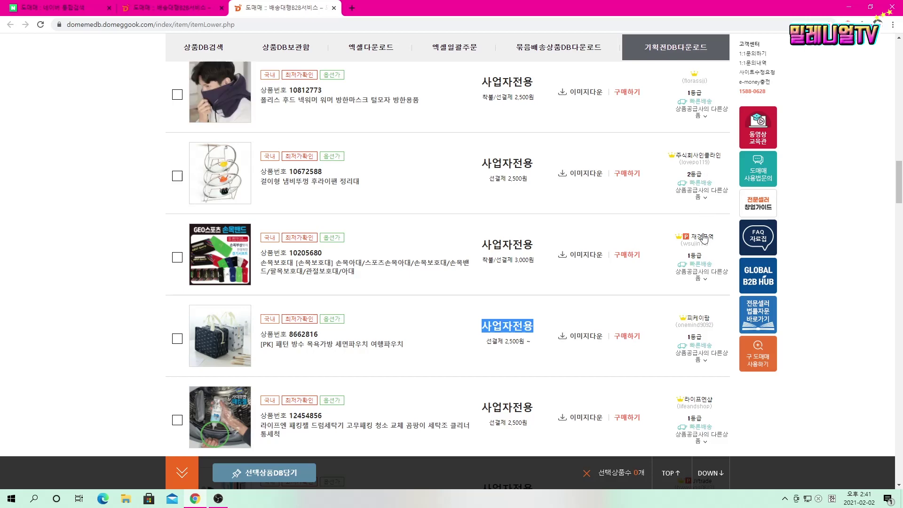
drag(899, 181, 899, 189)
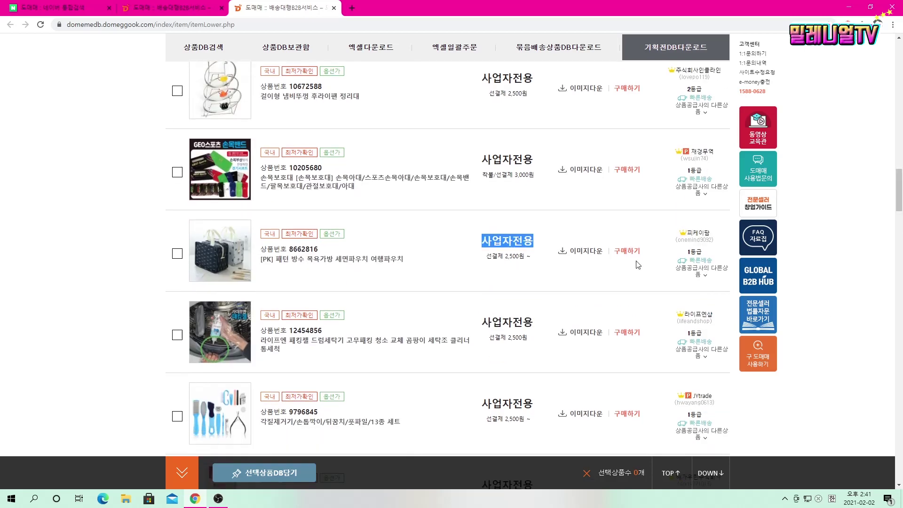
click(545, 327)
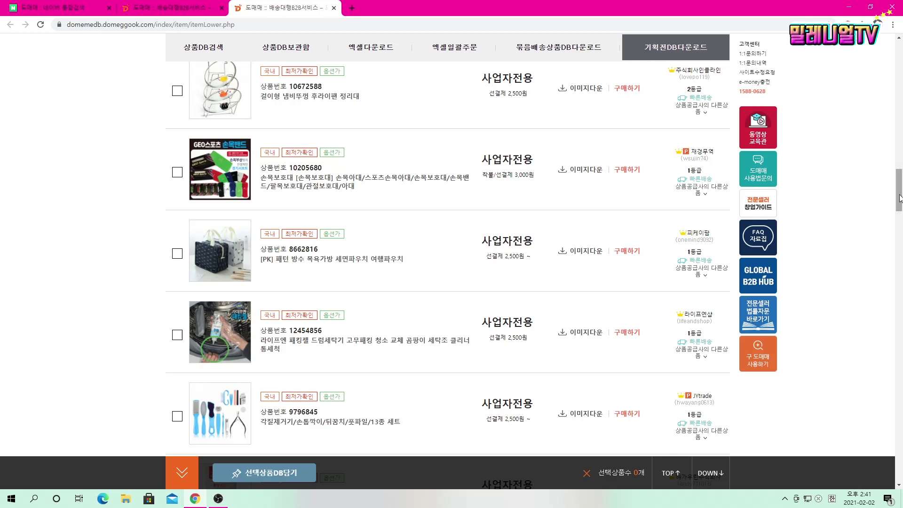
drag(899, 198, 899, 224)
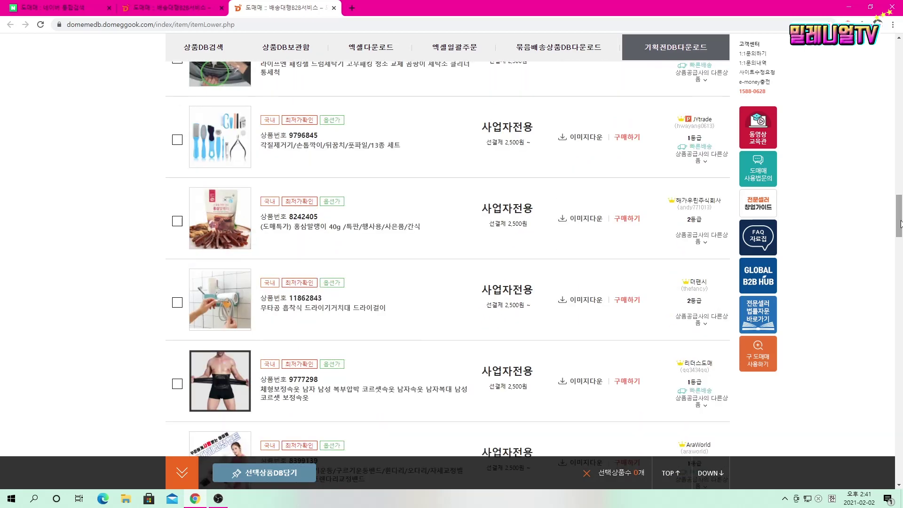
- Open the 홍삼말랭이 40g product page and examine its lowest-price mark, price notice and shipping information
click(318, 228)
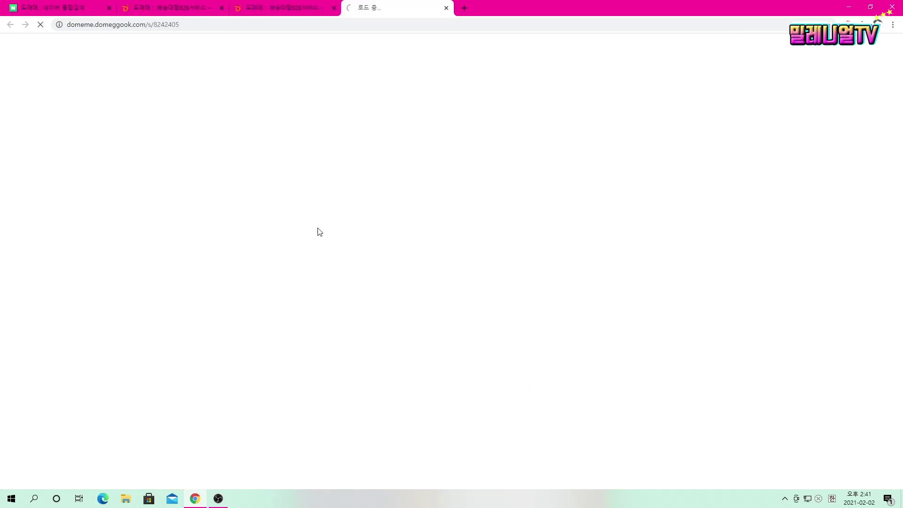
scroll(528, 227, down, 2)
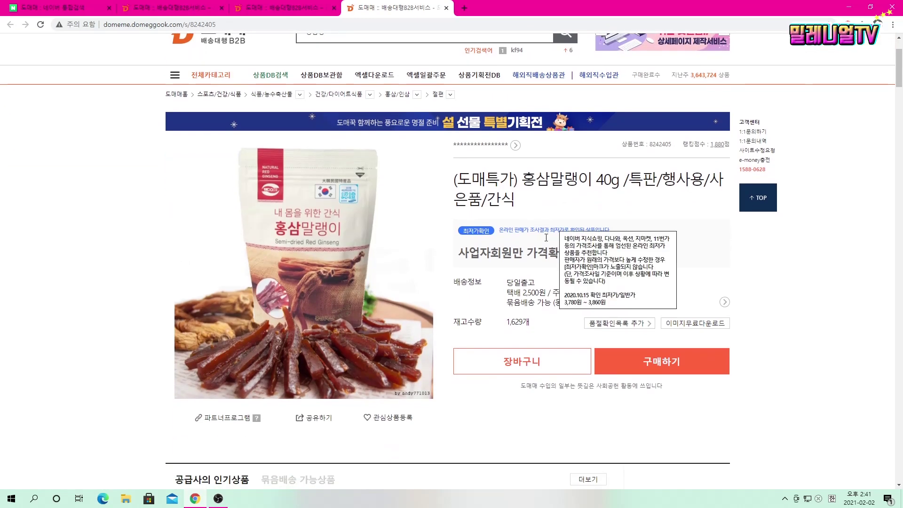
drag(457, 254, 640, 253)
click(769, 249)
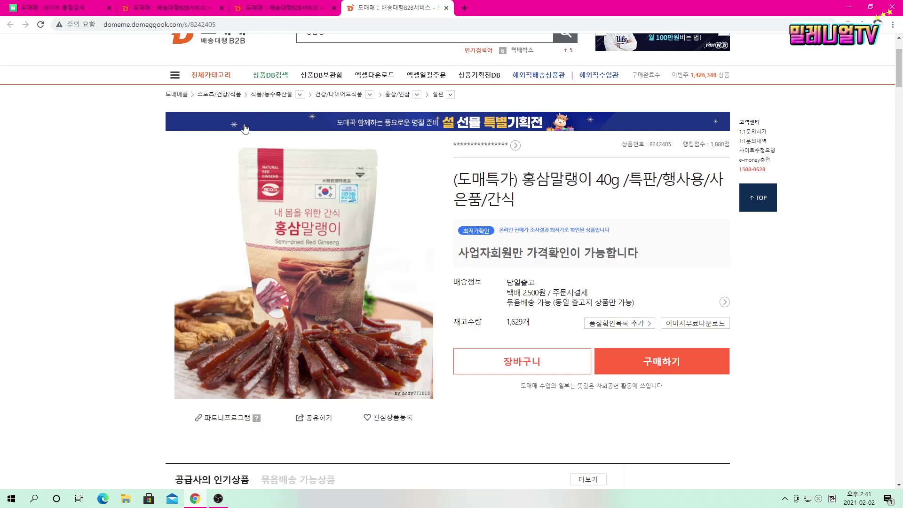
scroll(276, 149, up, 3)
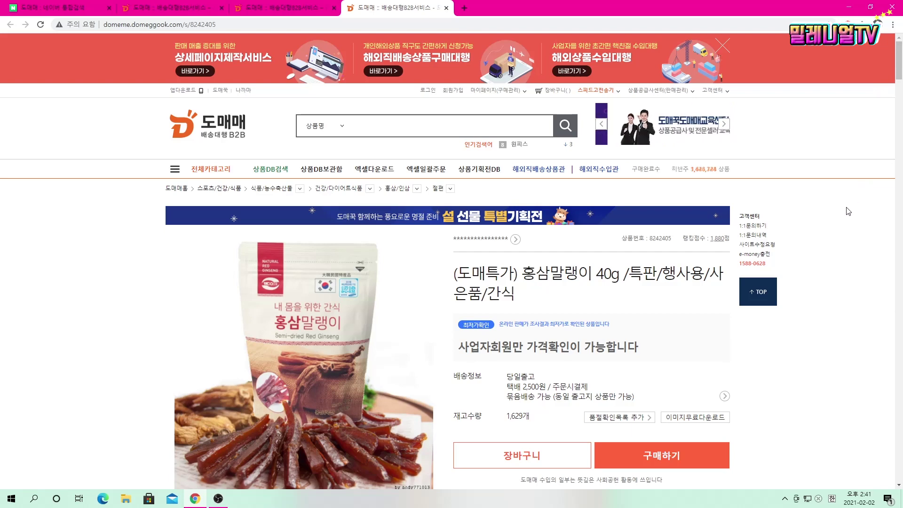
scroll(848, 212, down, 2)
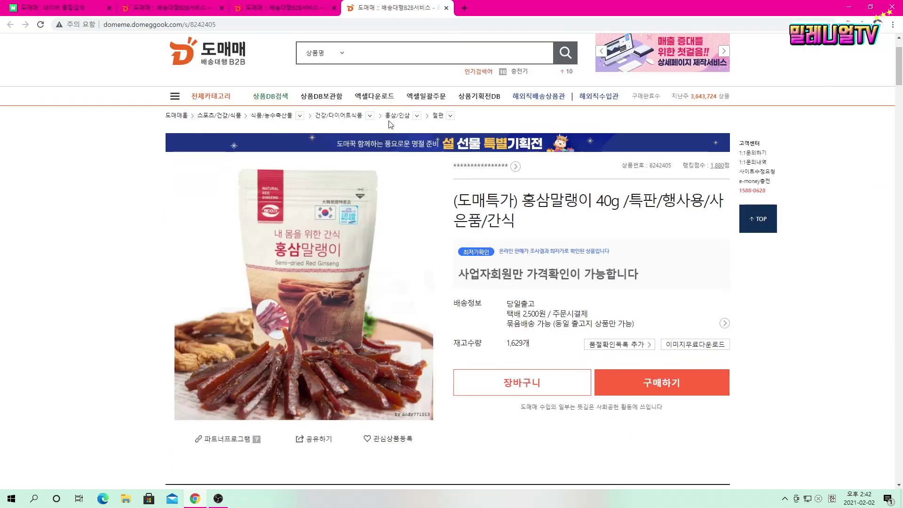
drag(900, 58, 900, 97)
scroll(348, 249, up, 7)
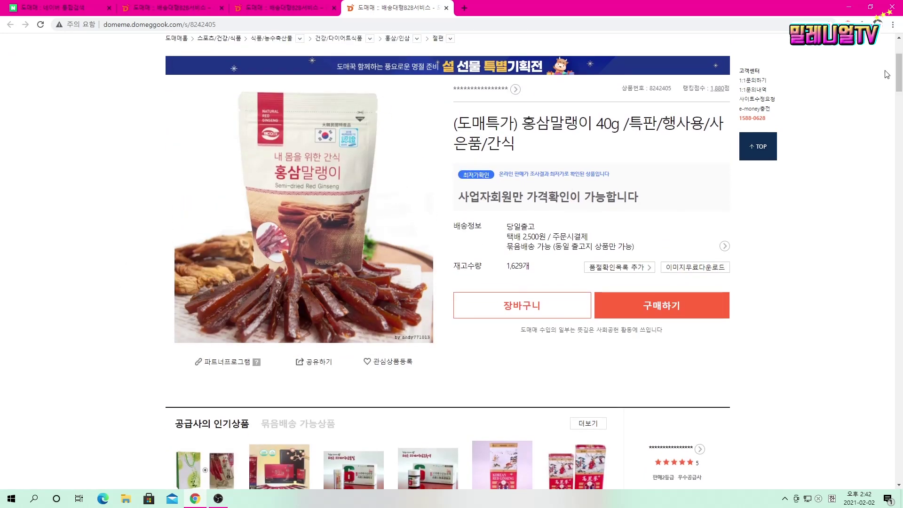
drag(899, 80, 901, 62)
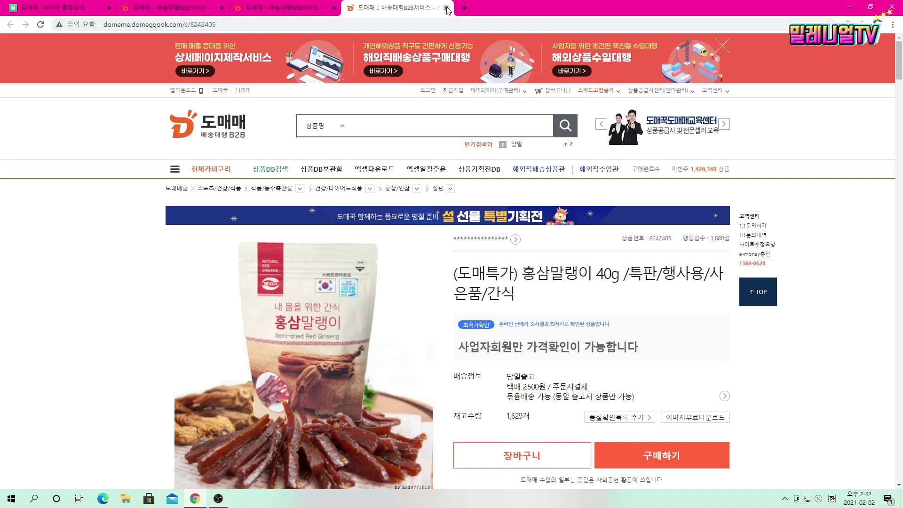
- Close the red ginseng product page and open the [PK] 자동차 가죽 송풍구 수납포켓 멀티포켓 정리함 page from the listing
click(446, 9)
mouse_move(901, 267)
mouse_down()
mouse_move(901, 286)
mouse_move(901, 258)
mouse_up()
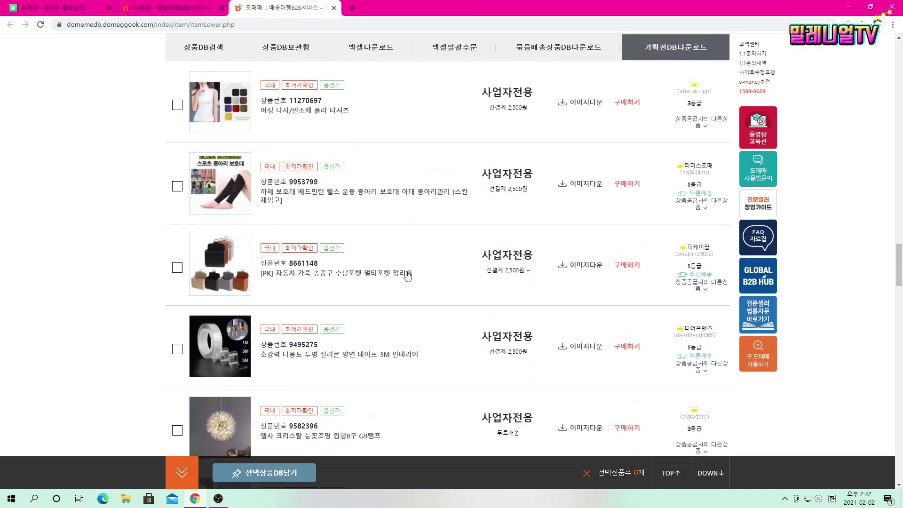
click(316, 278)
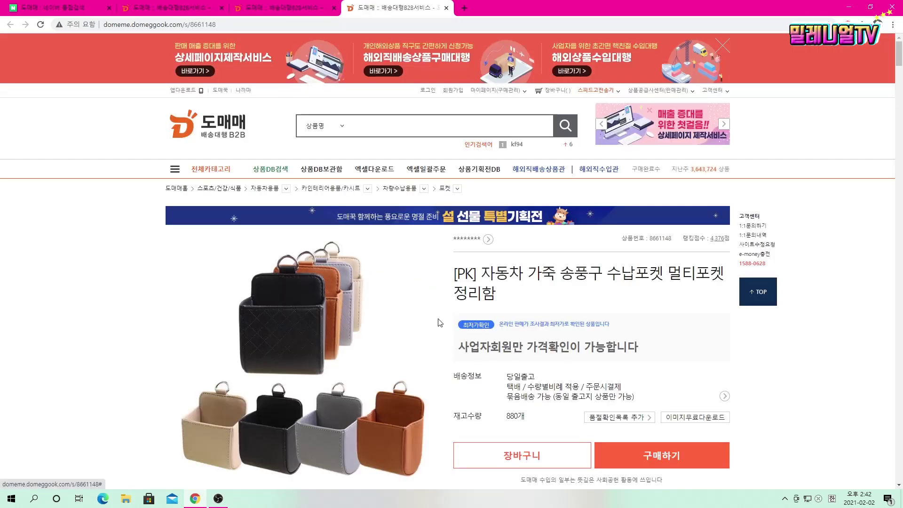
scroll(258, 361, down, 2)
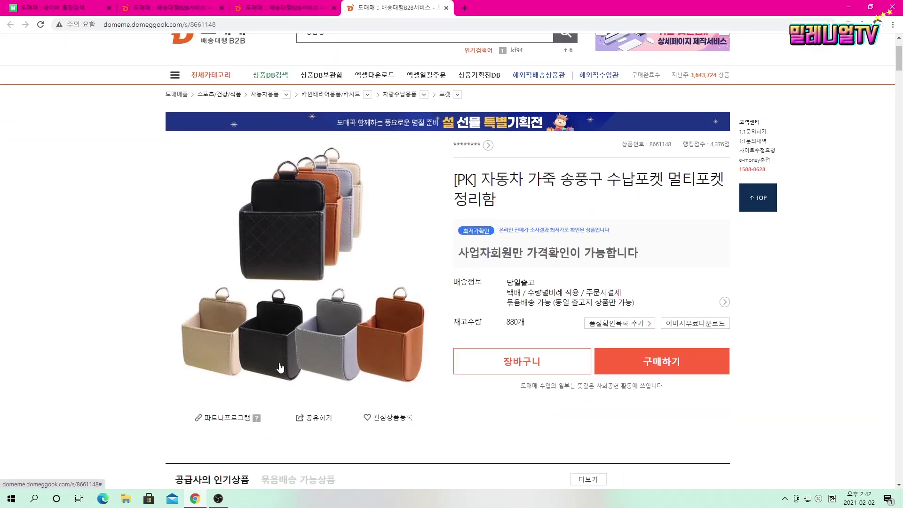
mouse_move(898, 63)
mouse_down()
mouse_move(901, 410)
mouse_move(896, 58)
mouse_up()
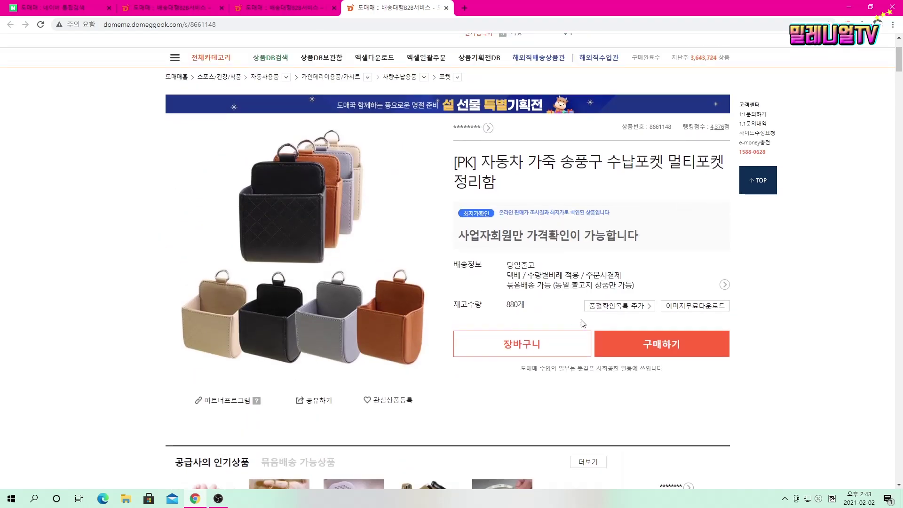
- Open the product's free image download form in a maximized window and accept both consent statements
click(696, 306)
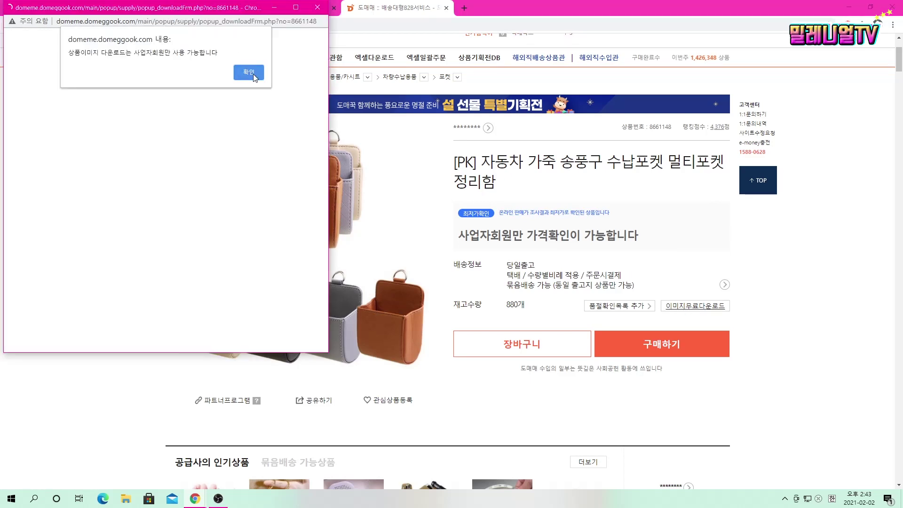
click(248, 72)
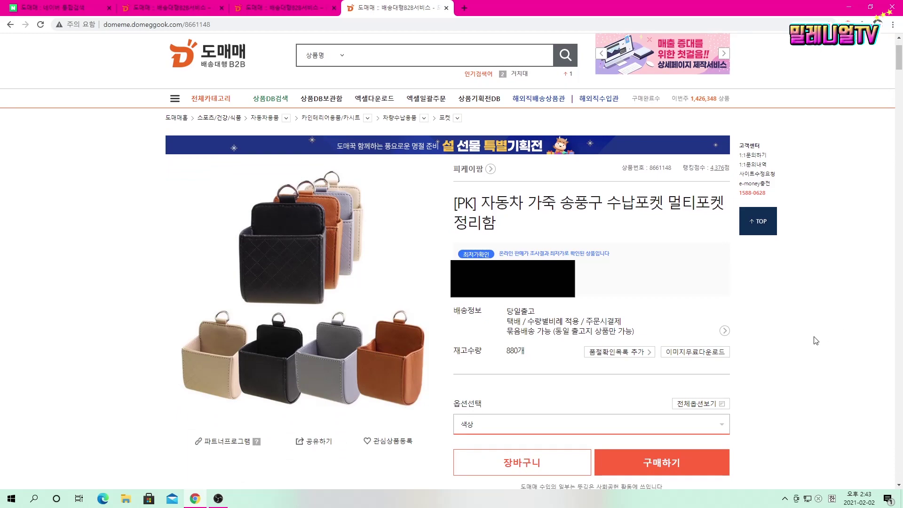
click(695, 352)
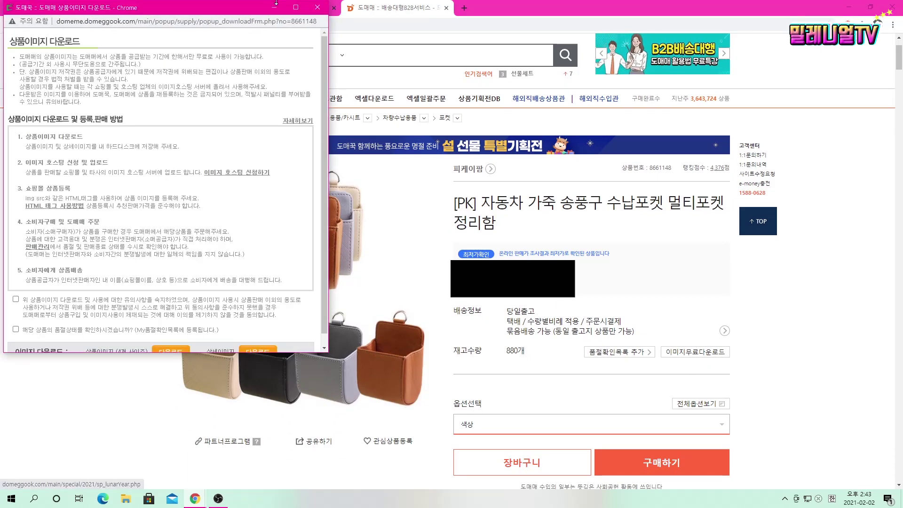
click(295, 5)
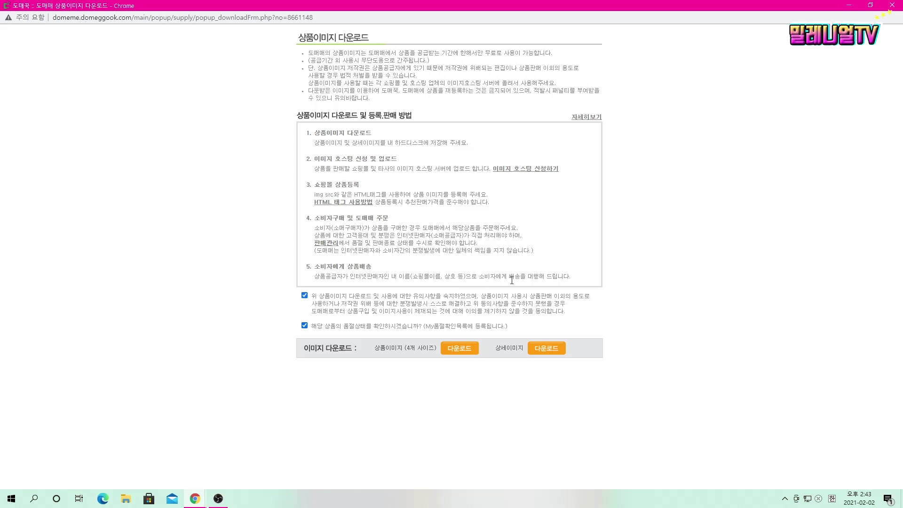
- Download the detail image archive, close its archive viewer, and download the four-size product image archive
click(548, 351)
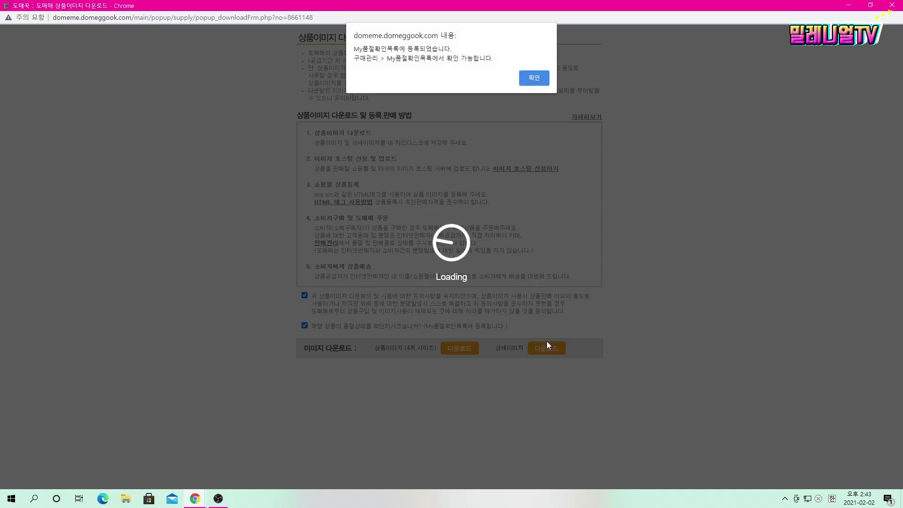
click(533, 77)
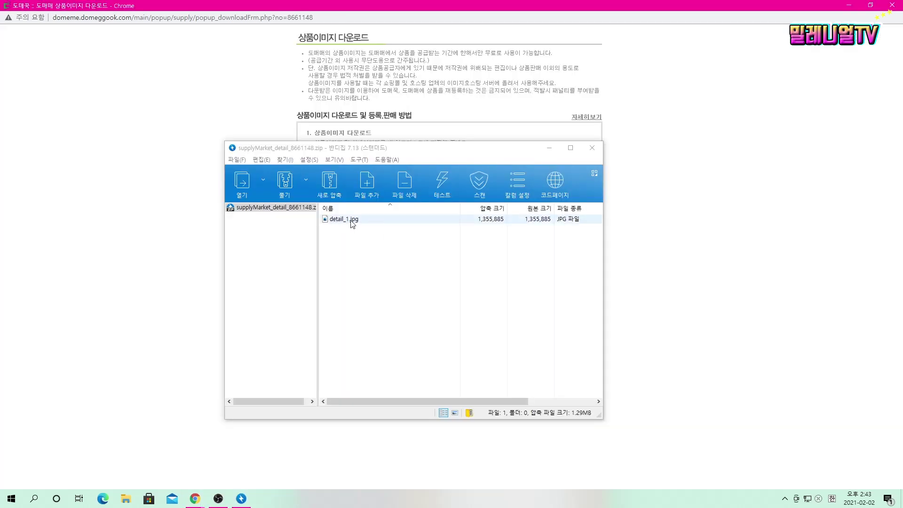
click(592, 147)
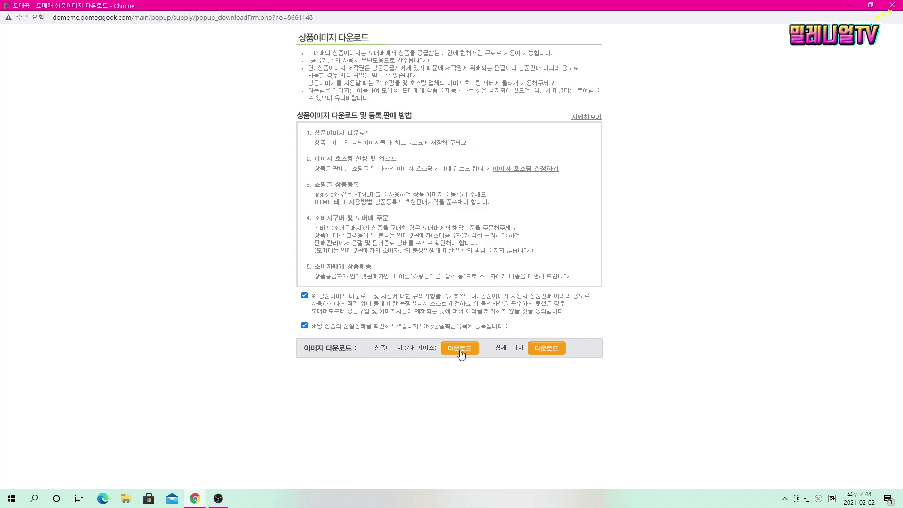
click(461, 350)
key(Return)
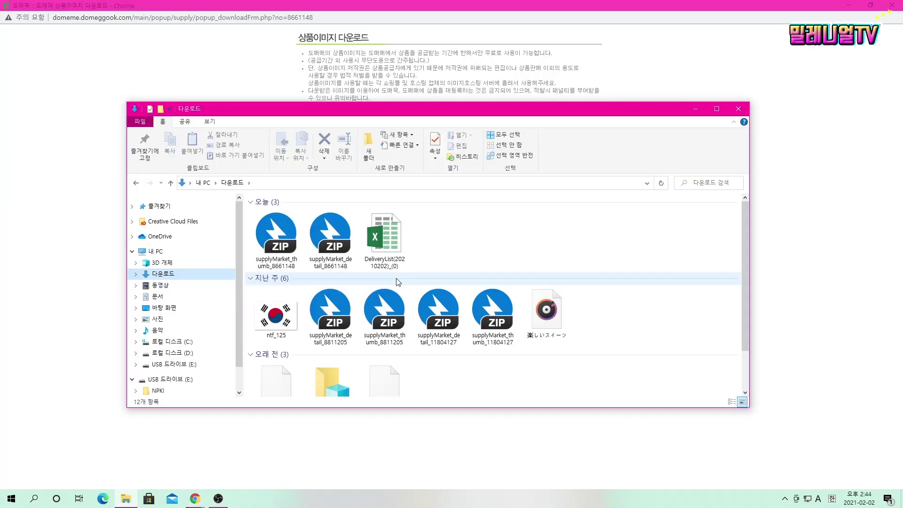
- Extract the supplyMarket_thumb_8661148 and supplyMarket_detail_8661148 archives together, each into a folder named after its file
click(276, 235)
ctrl+click(329, 235)
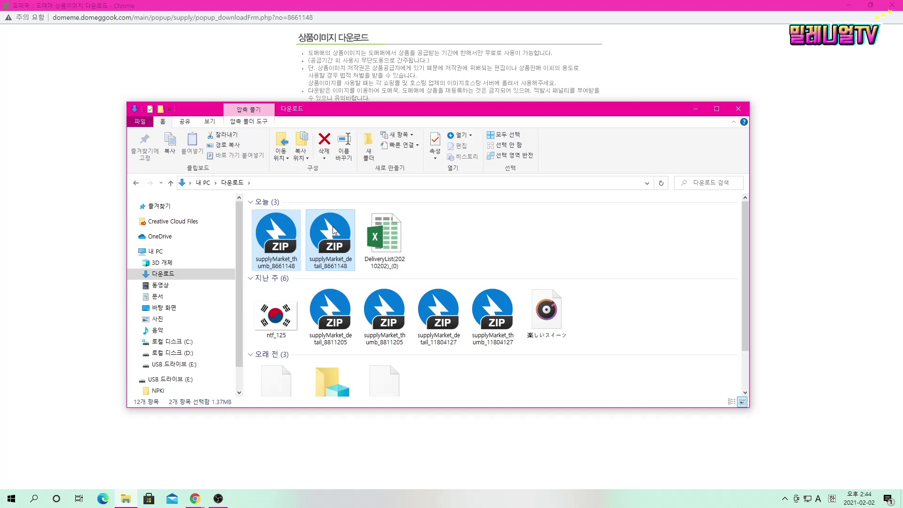
right_click(333, 230)
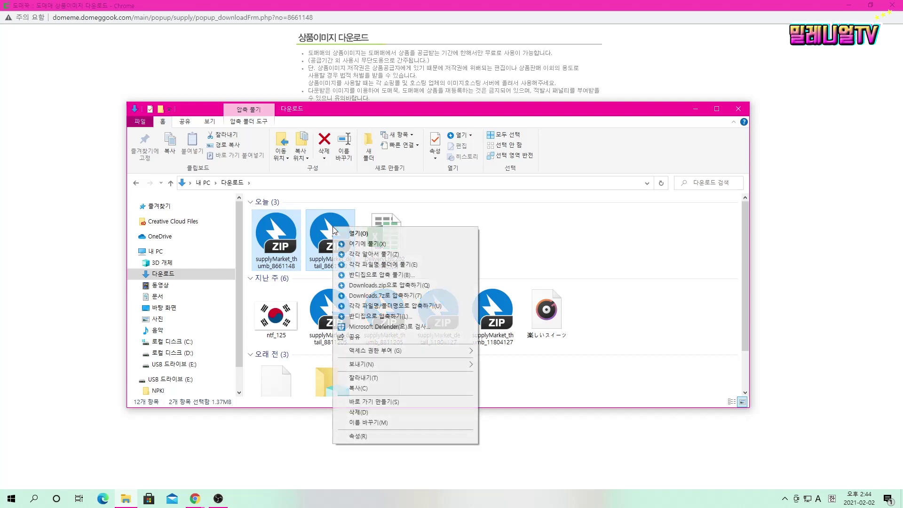
click(409, 264)
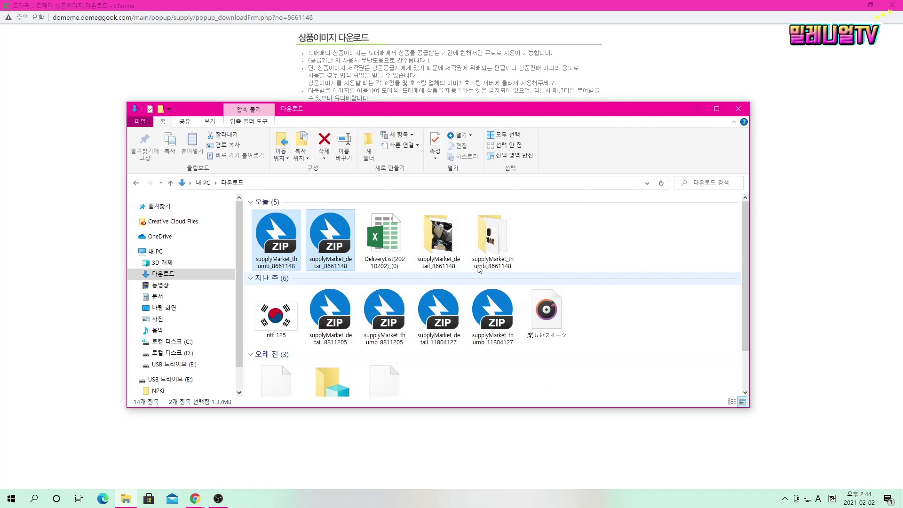
- Open the image in the extracted supplyMarket_detail_8661148 folder and enlarge it to a readable size
double_click(449, 242)
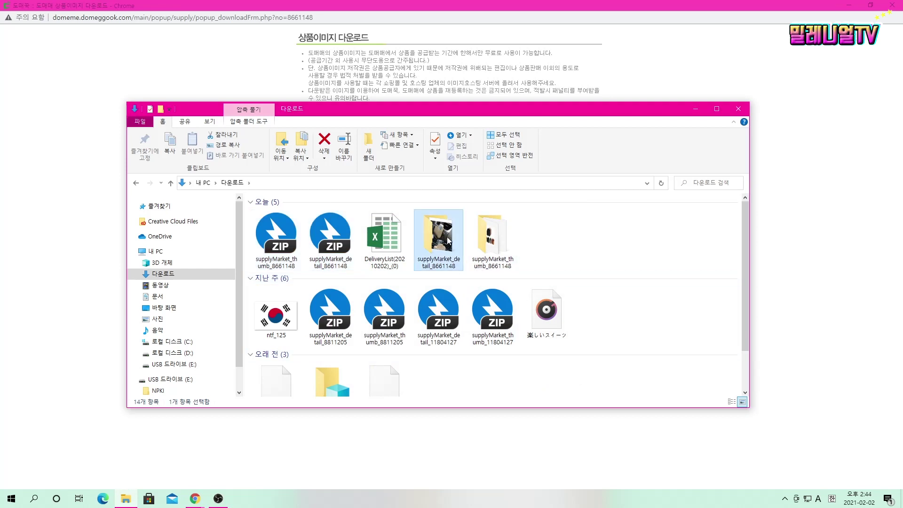
double_click(272, 229)
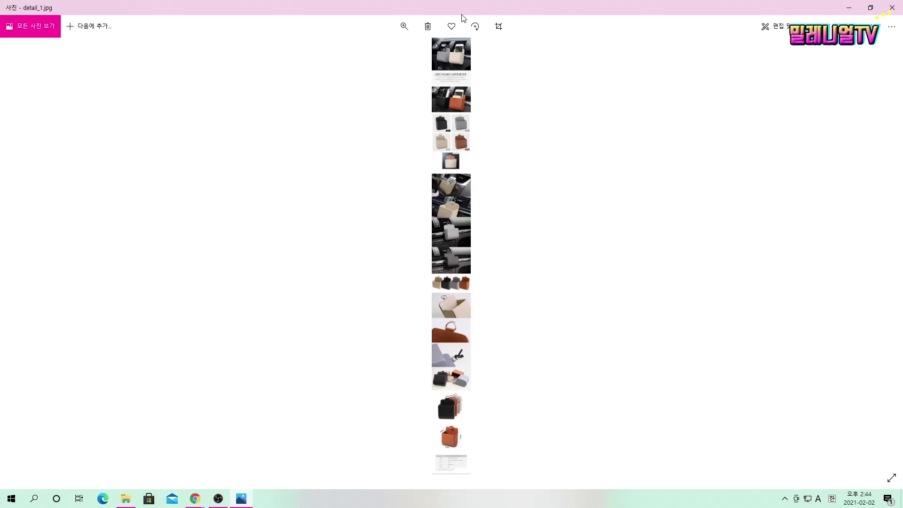
click(404, 26)
mouse_move(360, 51)
mouse_down()
mouse_move(372, 55)
mouse_move(364, 51)
mouse_up()
- Examine the full detail image from the title photos through the colour options to the product information table, and close it
scroll(477, 187, down, 5)
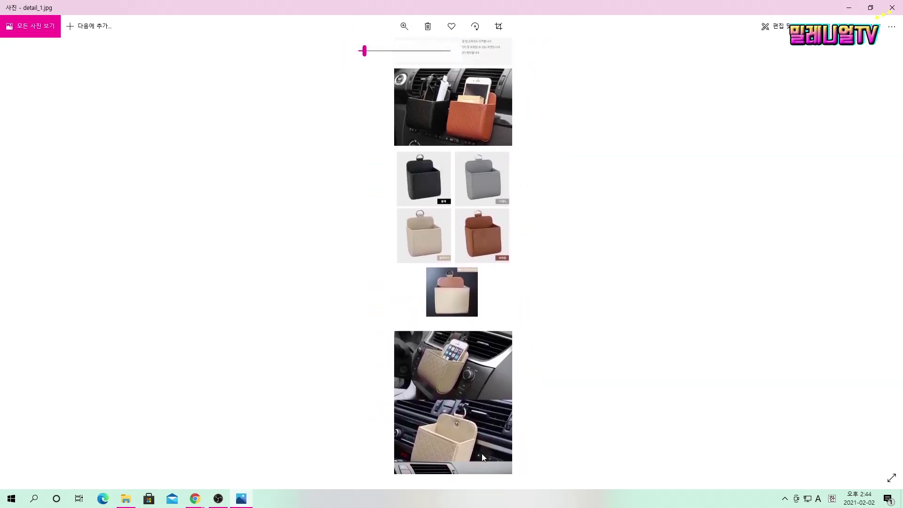
scroll(483, 457, up, 1)
scroll(475, 429, down, 8)
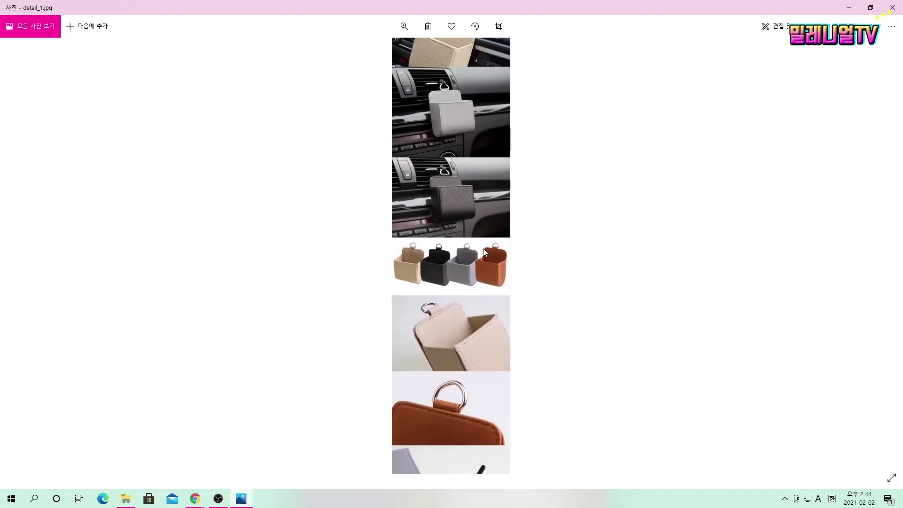
scroll(483, 252, down, 6)
scroll(466, 94, up, 15)
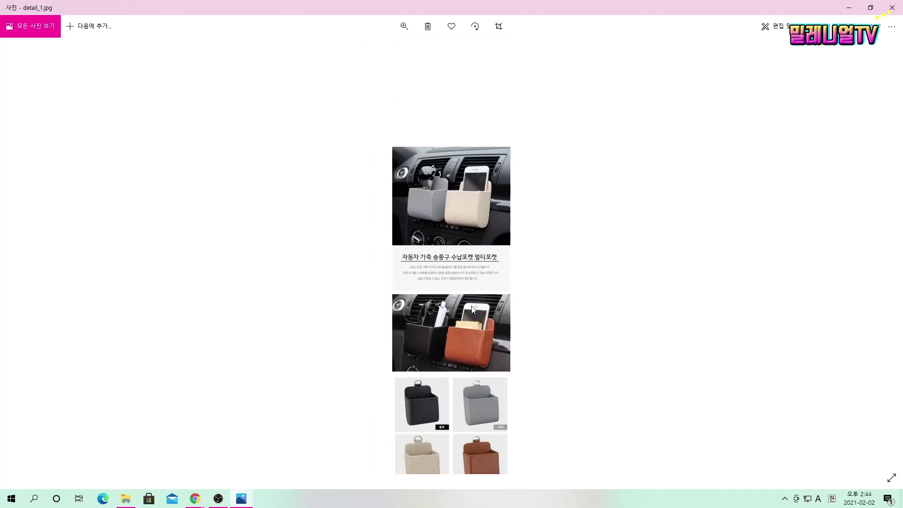
scroll(472, 310, down, 3)
scroll(476, 310, down, 4)
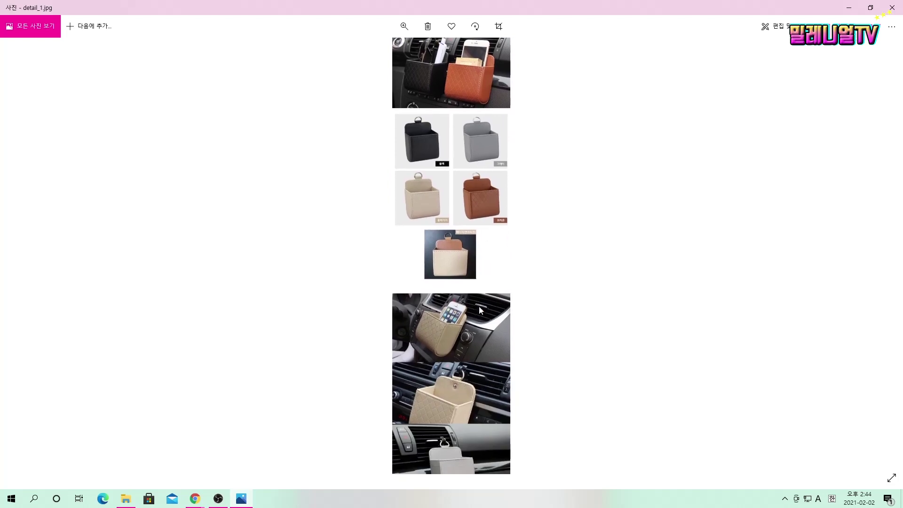
scroll(479, 310, down, 3)
scroll(480, 312, down, 3)
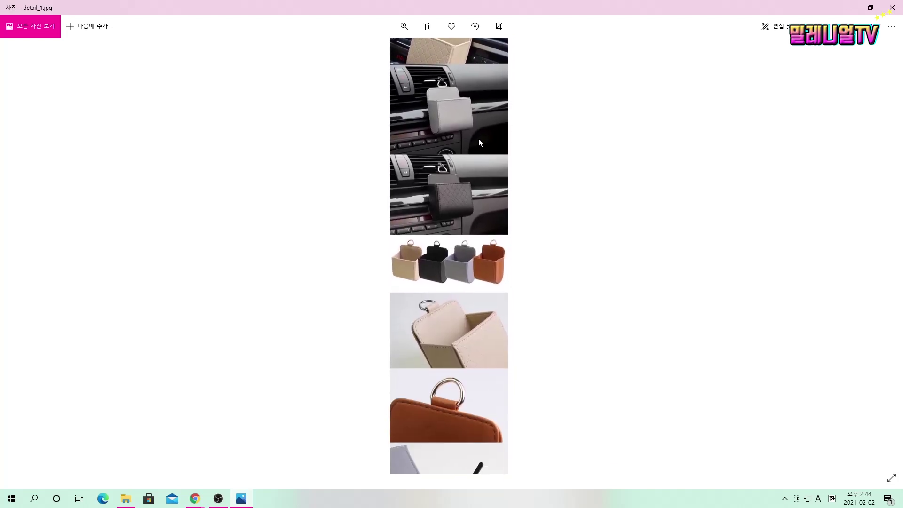
scroll(479, 141, down, 8)
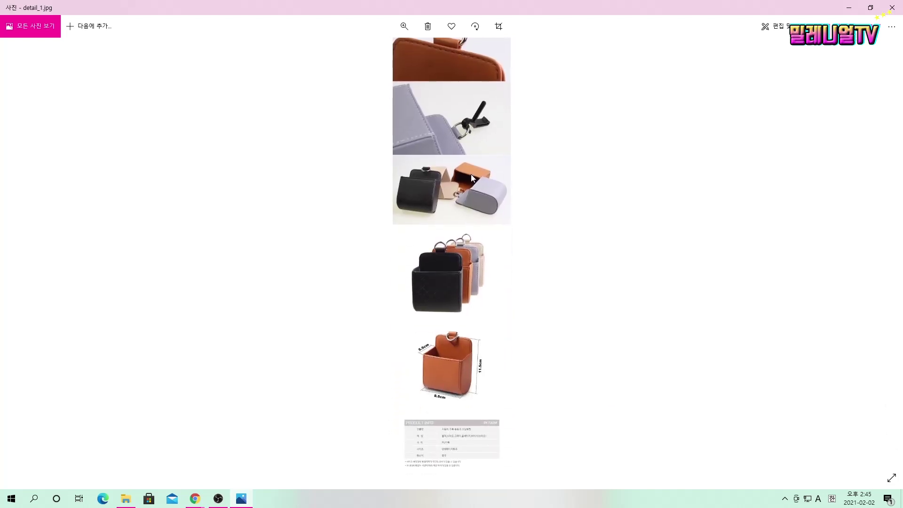
scroll(462, 272, up, 10)
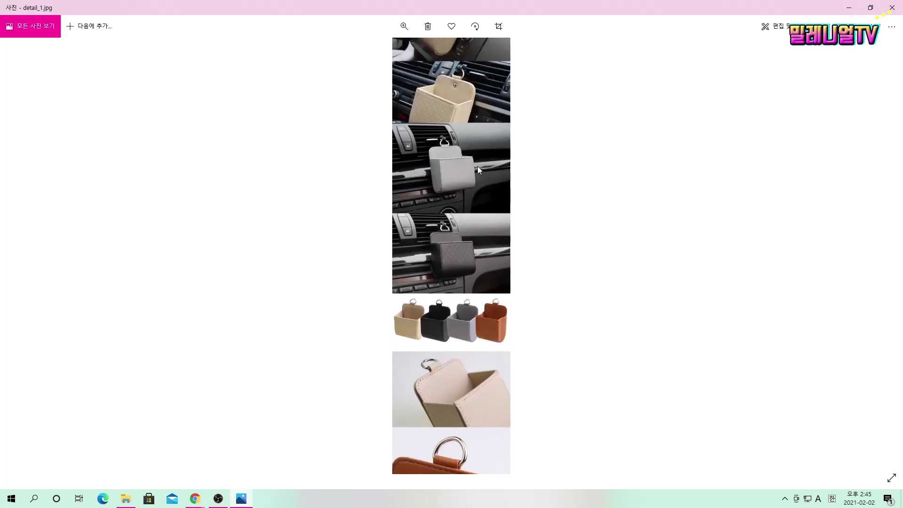
scroll(479, 170, up, 10)
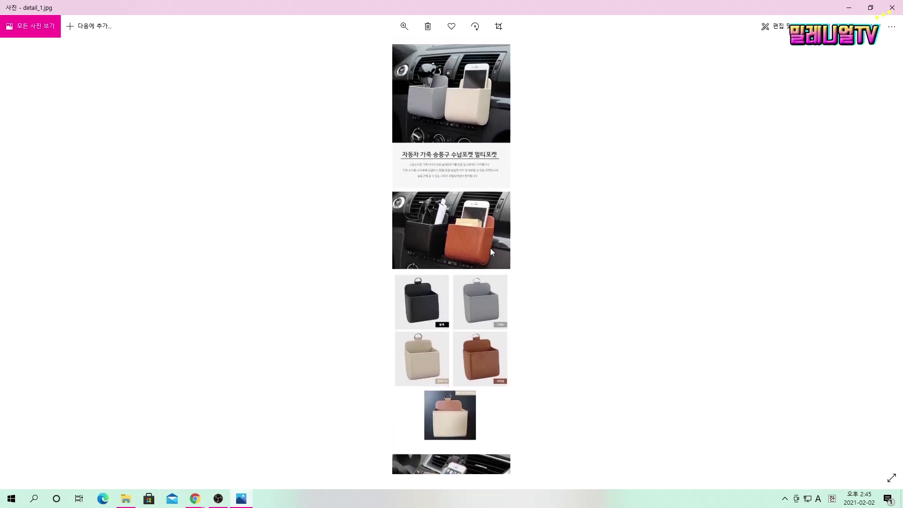
scroll(490, 268, up, 2)
scroll(492, 284, down, 2)
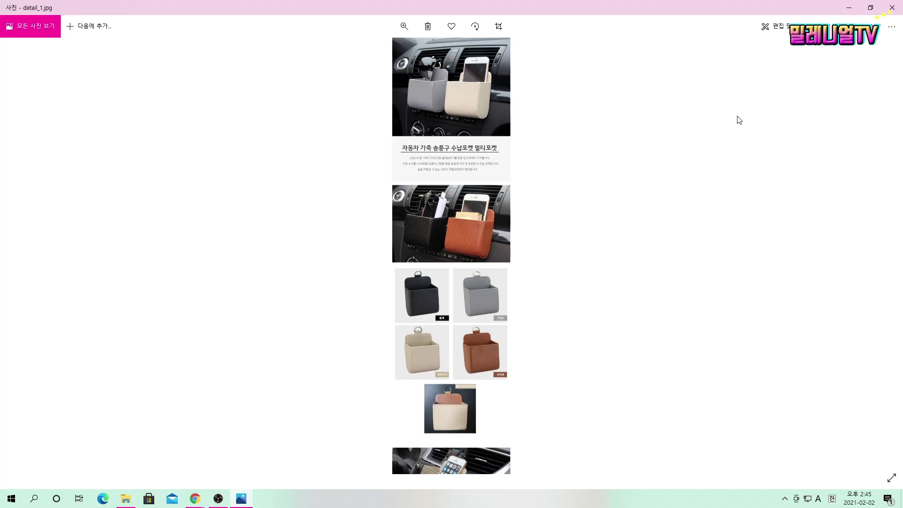
click(893, 7)
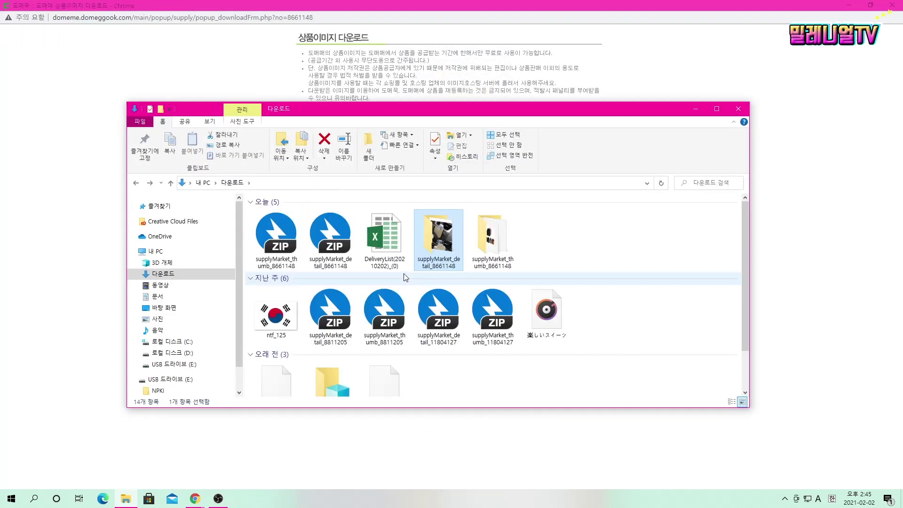
- View the detail_4 image from the extracted supplyMarket_thumb_8661148 folder and close the image viewer
double_click(493, 237)
double_click(441, 224)
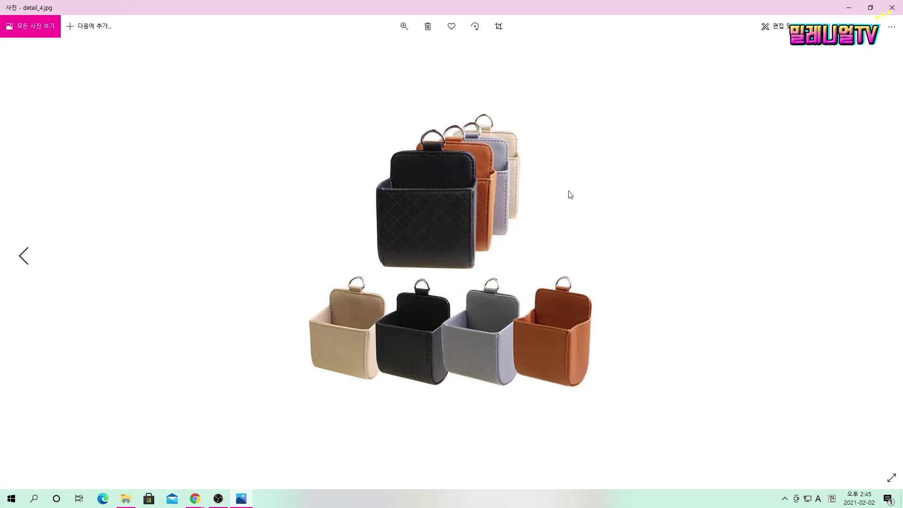
click(890, 11)
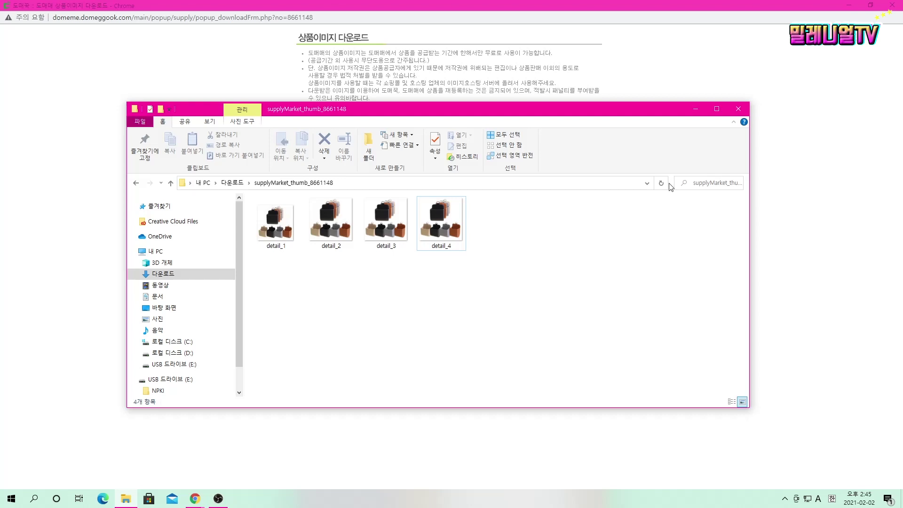
- Highlight the four product images in the thumbnail folder, clear the selection, and close the folder window
drag(491, 288, 291, 220)
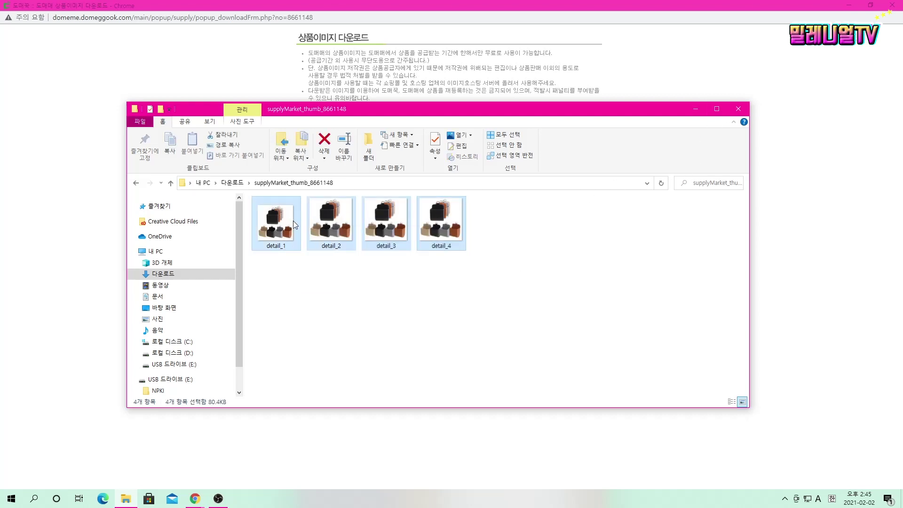
click(470, 303)
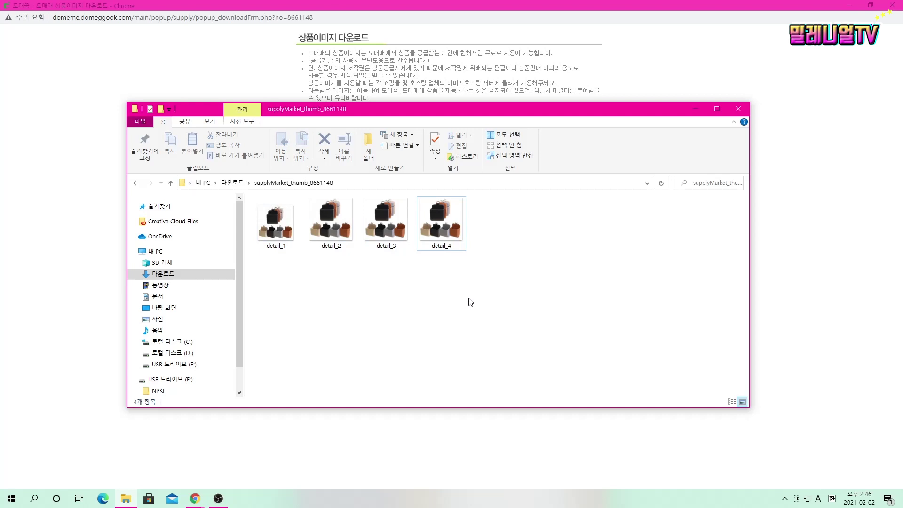
drag(475, 280, 257, 204)
click(478, 314)
click(738, 110)
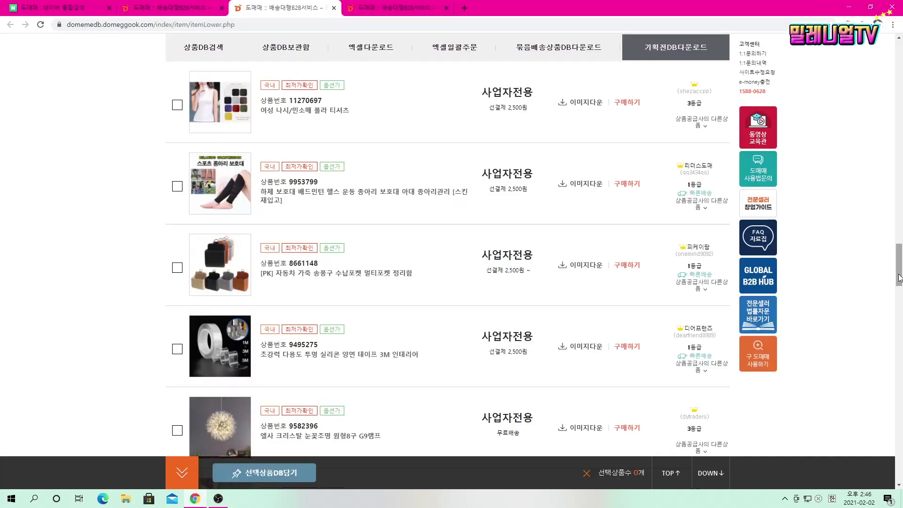
- Browse the remaining products in the lowest-price listing on Domeme and return to the beginning of the page
drag(899, 277, 896, 357)
scroll(355, 329, down, 7)
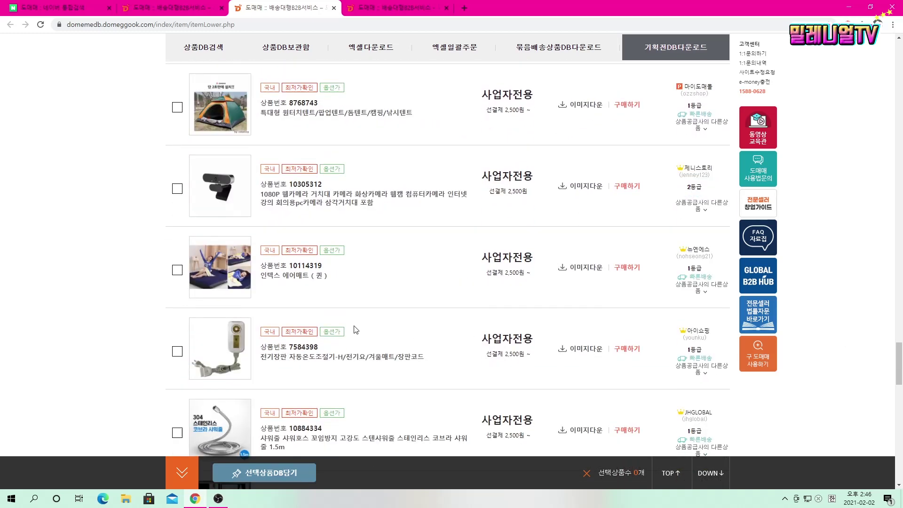
scroll(412, 341, down, 8)
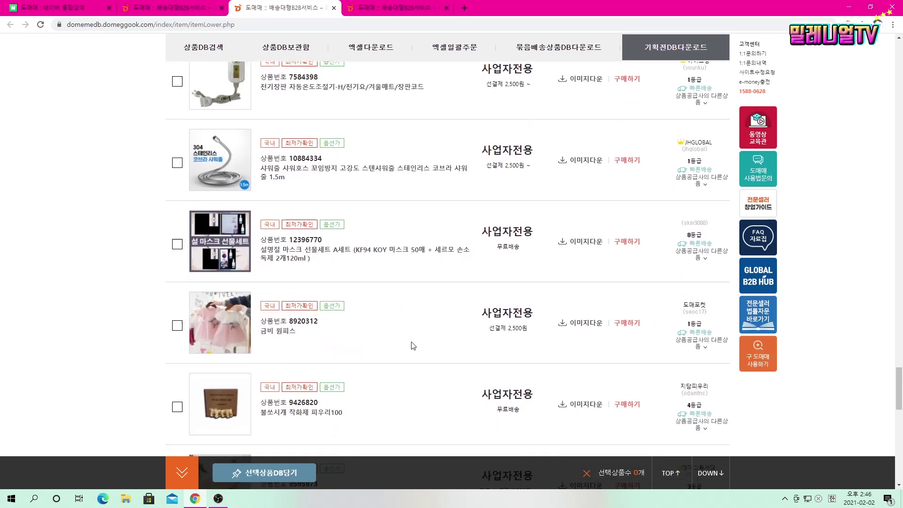
scroll(412, 351, down, 3)
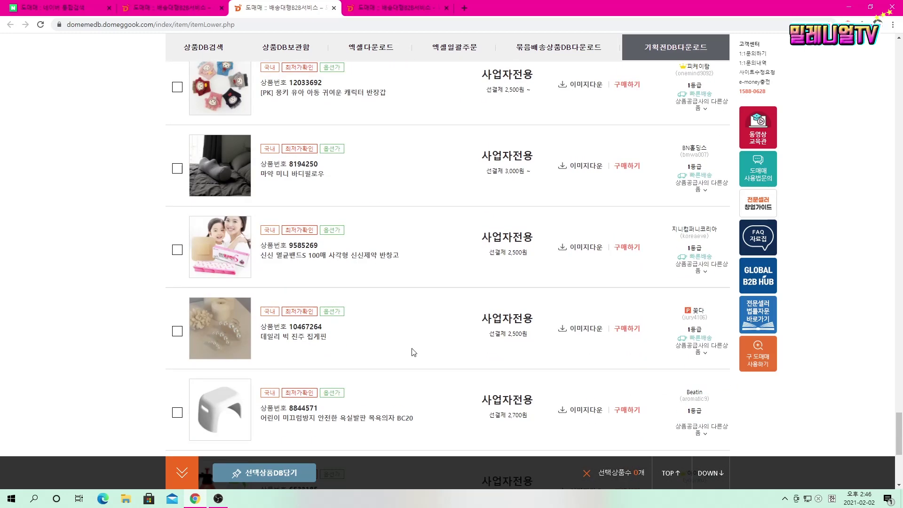
scroll(423, 357, down, 5)
drag(898, 449, 899, 45)
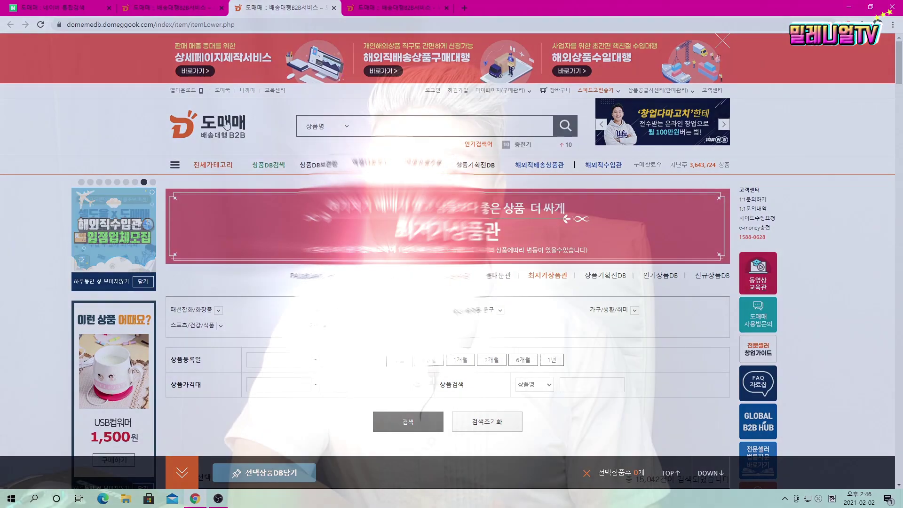